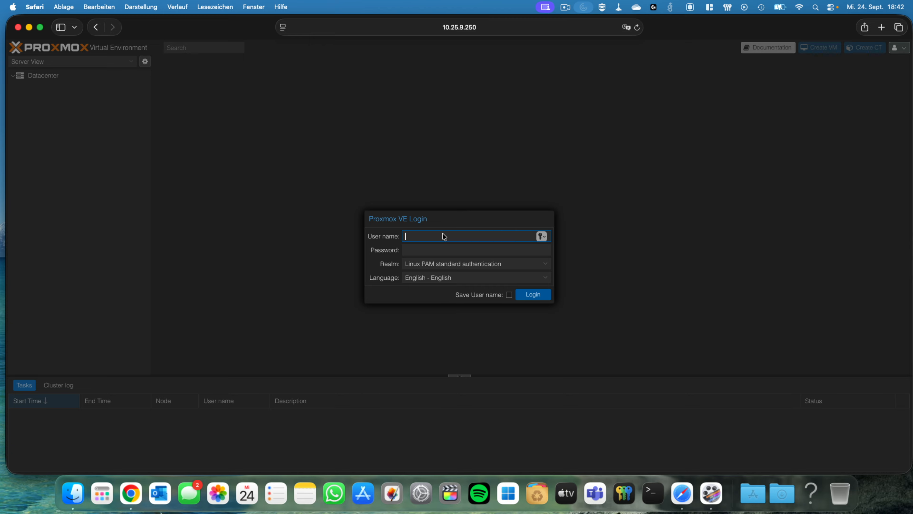
- Log in as root with the account password under Linux PAM standard authentication, and dismiss the subscription notice
text(root)
key(Tab)
text(*************)
key(Return)
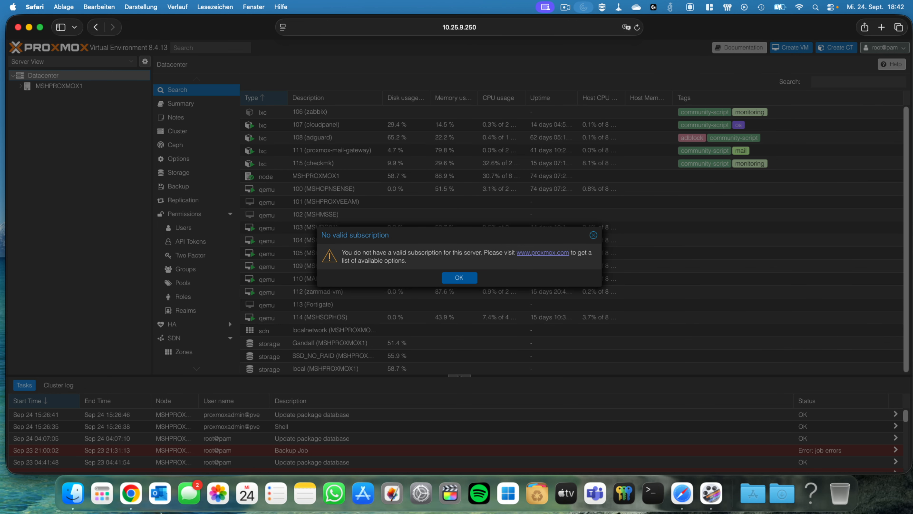
click(465, 277)
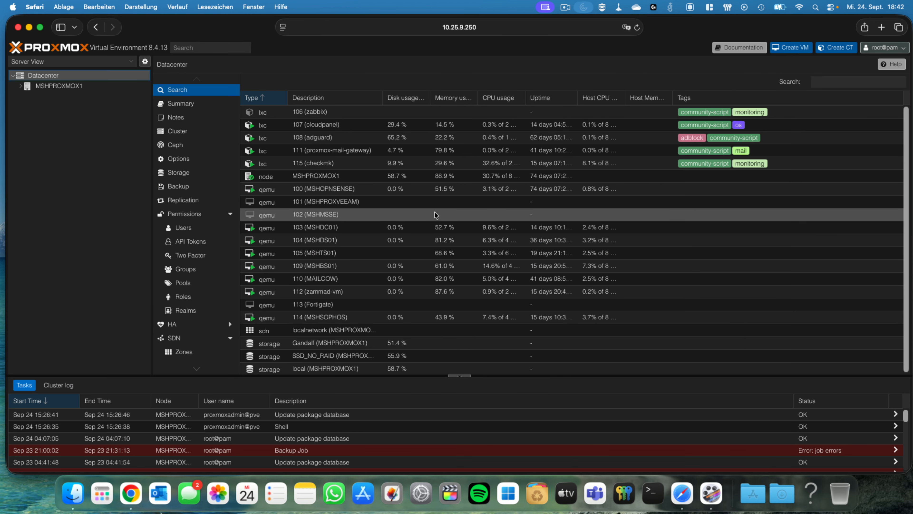
- Expand node MSHPROXMOX1 without saving the login password in the browser, and open container 106 (zabbix)
click(51, 88)
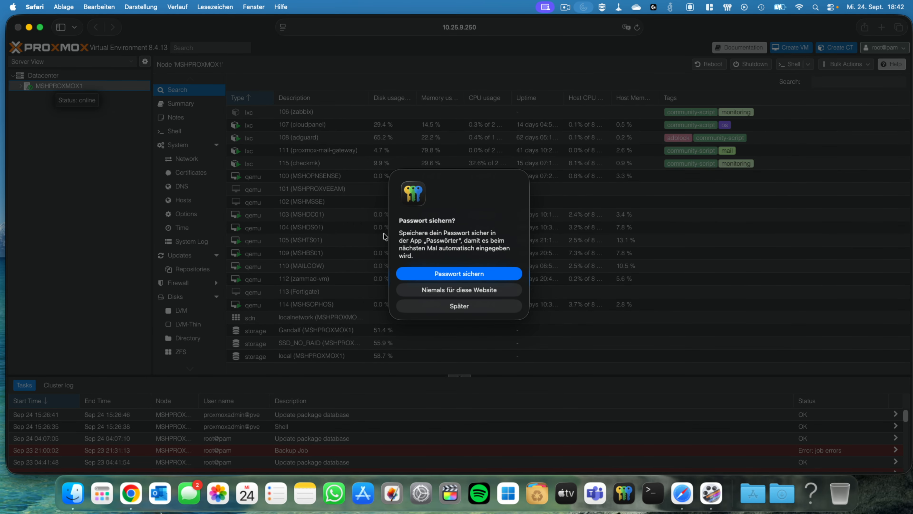
click(460, 305)
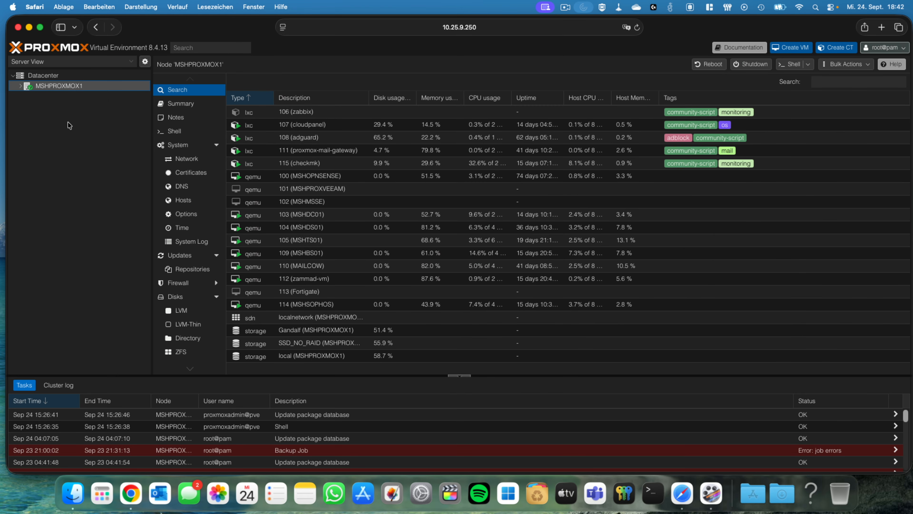
click(17, 86)
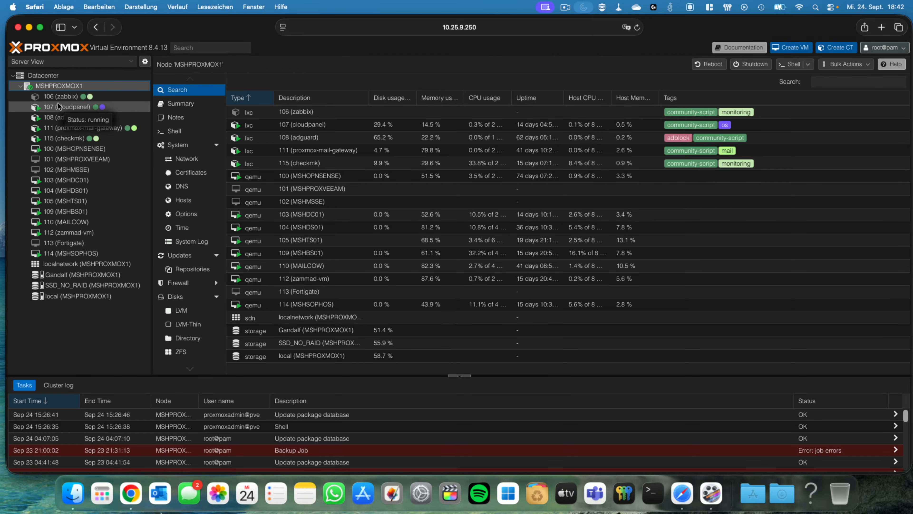
click(70, 97)
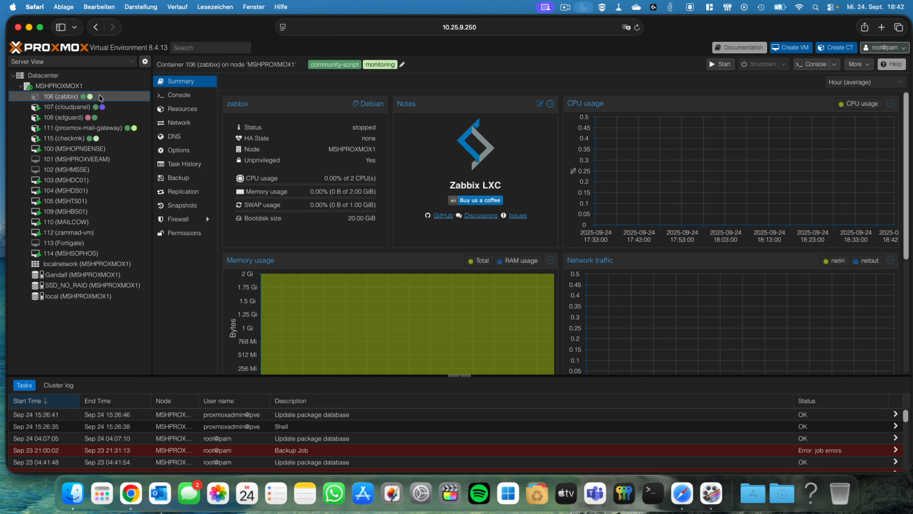
- Enlarge the root disk of container 106 (zabbix) by 10 GiB and close the finished task's output
click(183, 108)
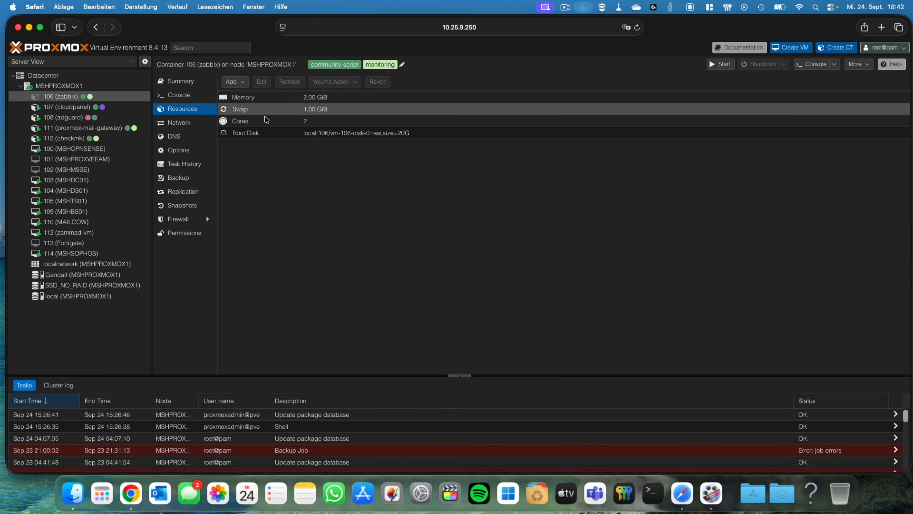
click(333, 134)
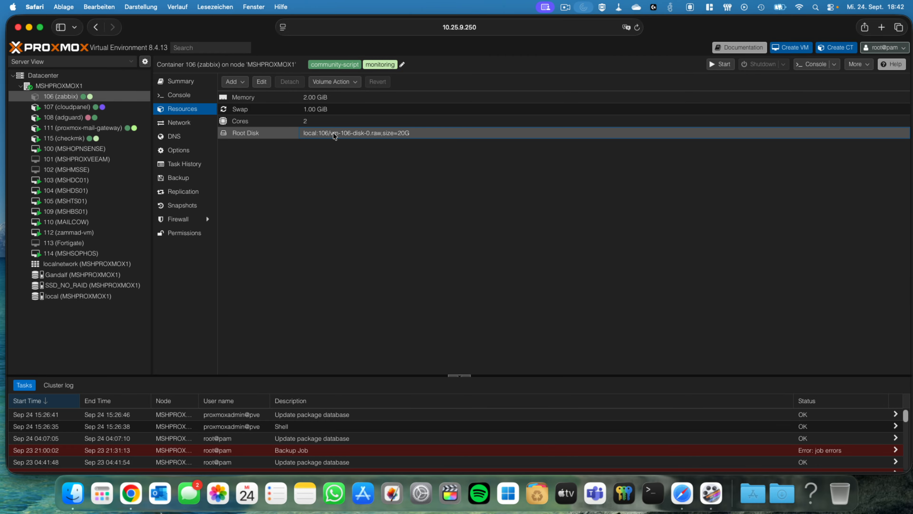
click(337, 83)
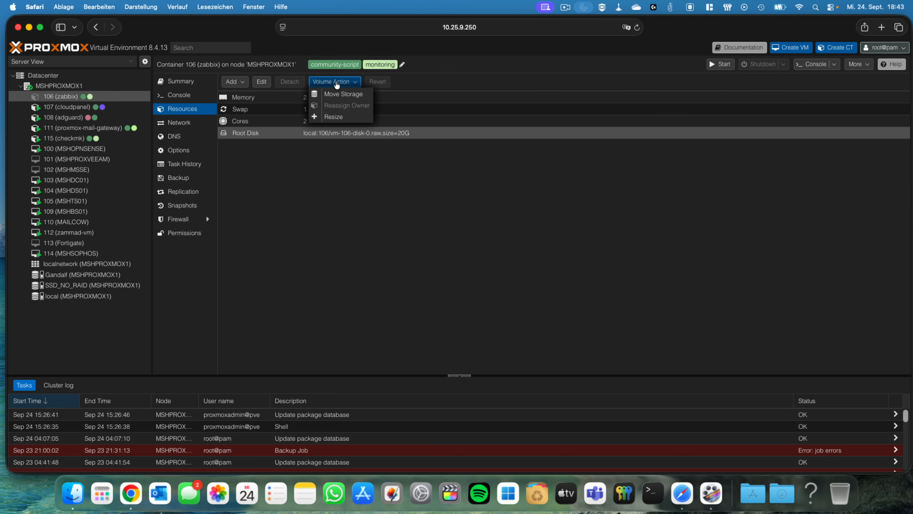
click(336, 118)
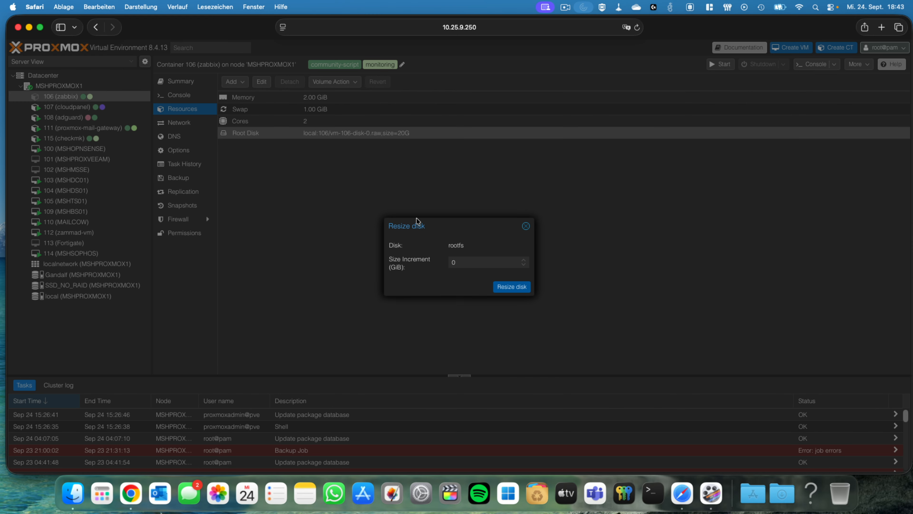
click(468, 262)
drag(444, 264, 433, 263)
text(10)
click(512, 287)
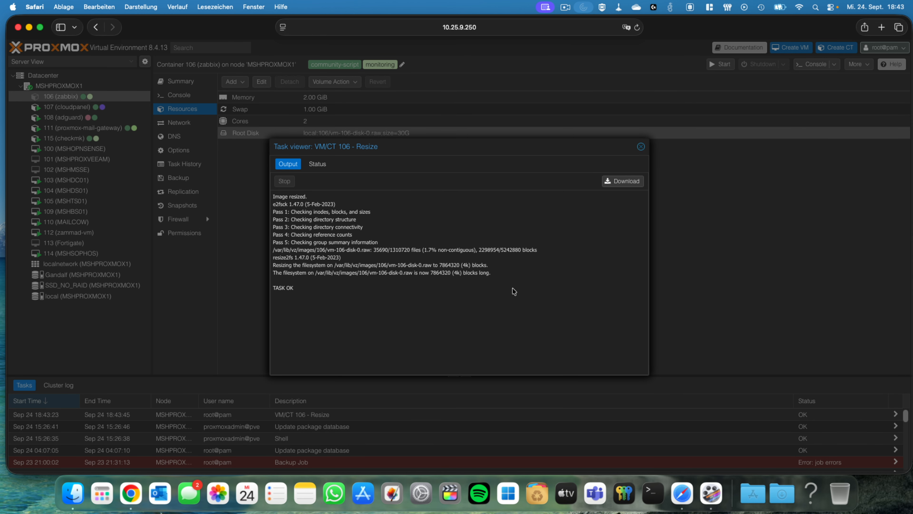
click(641, 146)
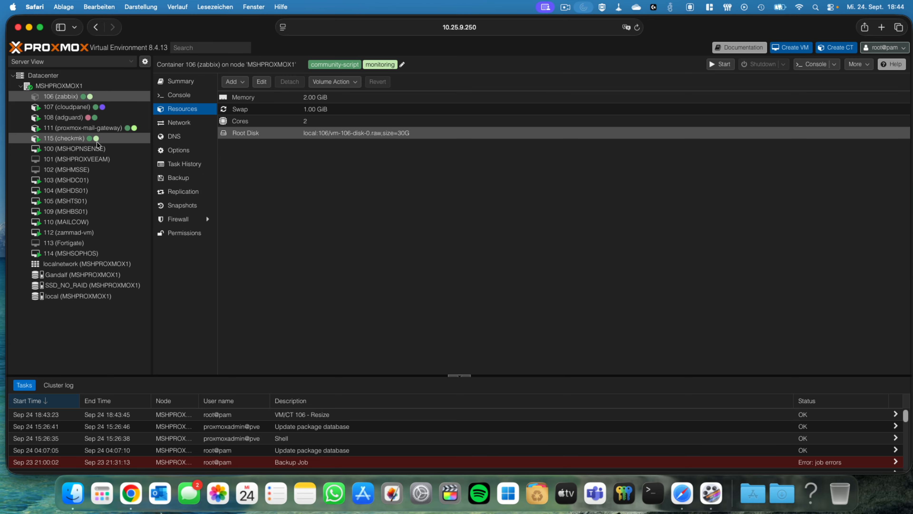
- Enter a 10 GiB size increment for hard disk scsi0 of VM 100 (MSHOPNSENSE), and cancel the resize without applying it
click(88, 149)
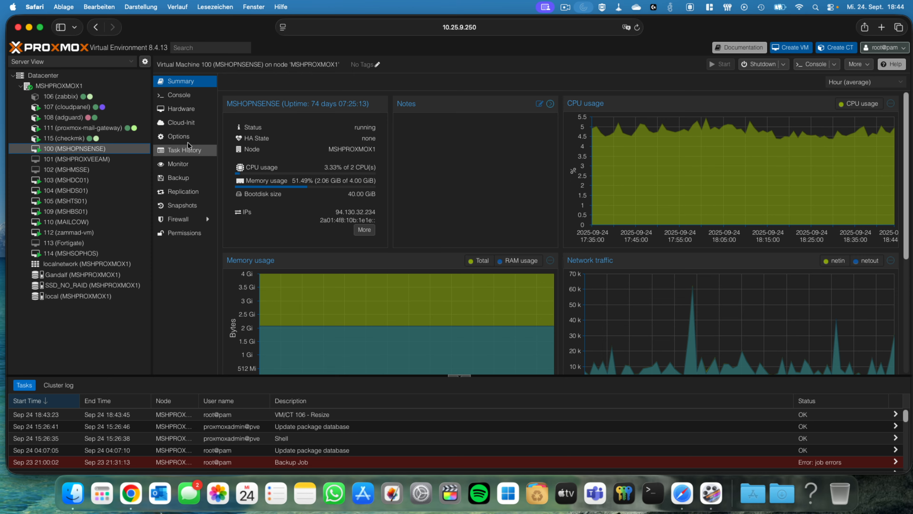
click(185, 108)
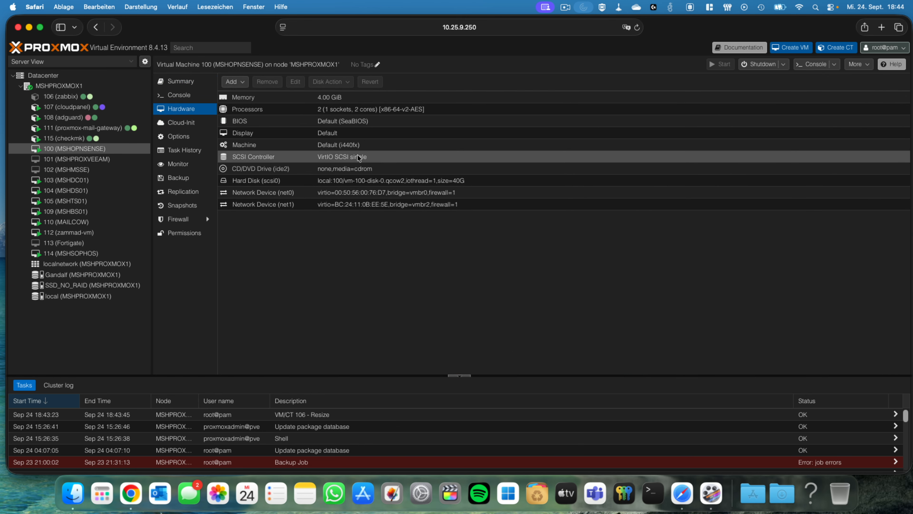
click(356, 181)
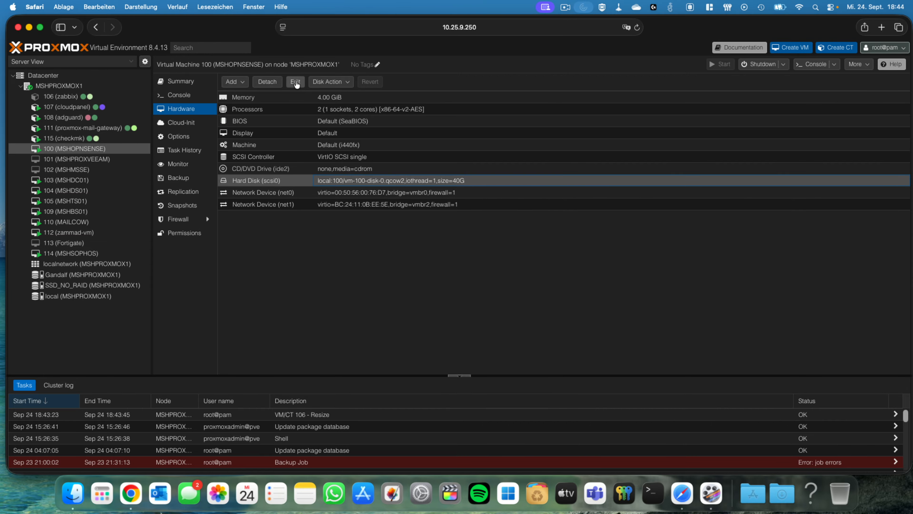
click(328, 81)
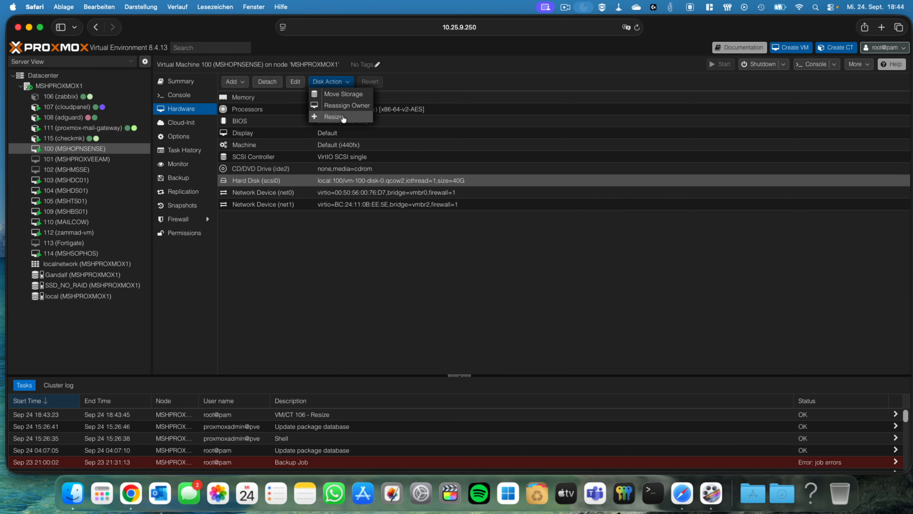
click(333, 117)
click(490, 263)
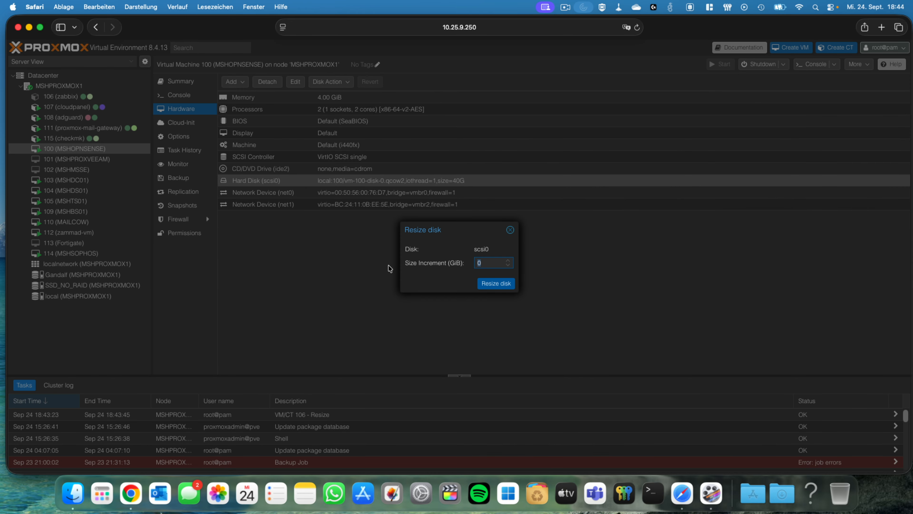
text(10)
click(510, 230)
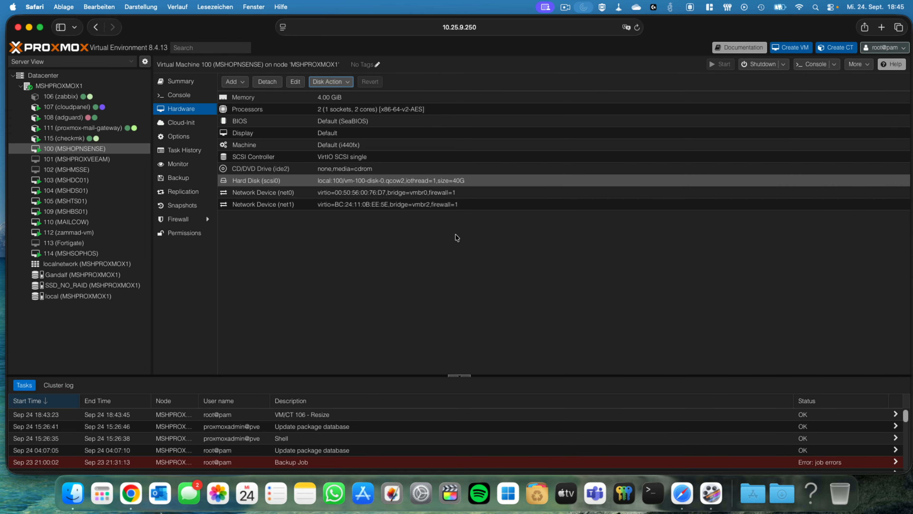
- Enter a 10 GiB size increment for hard disk scsi0 of VM 103 (MSHDC01), and cancel the resize without applying it
click(71, 181)
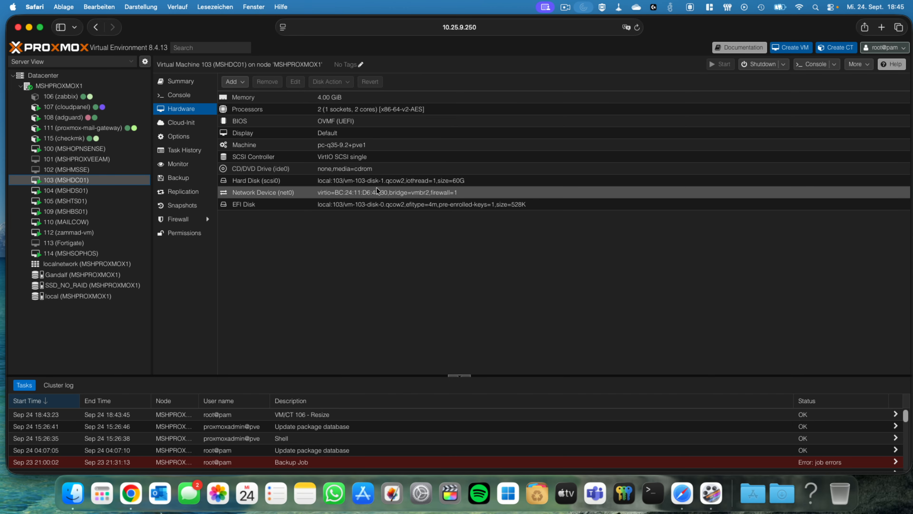
click(369, 180)
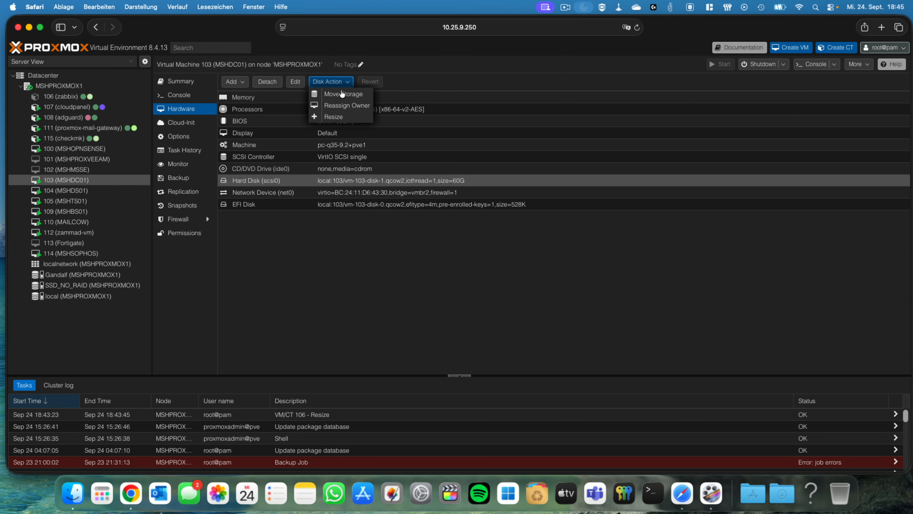
click(337, 118)
double_click(484, 260)
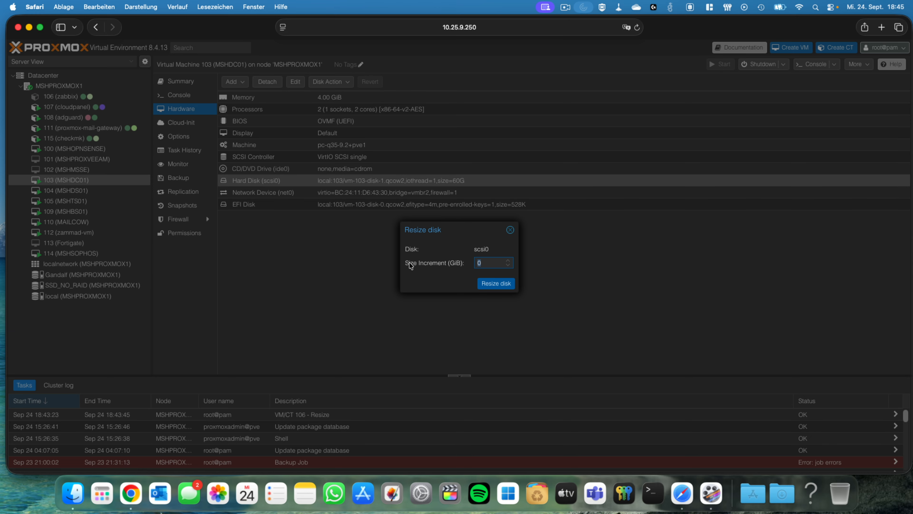
text(10)
click(511, 230)
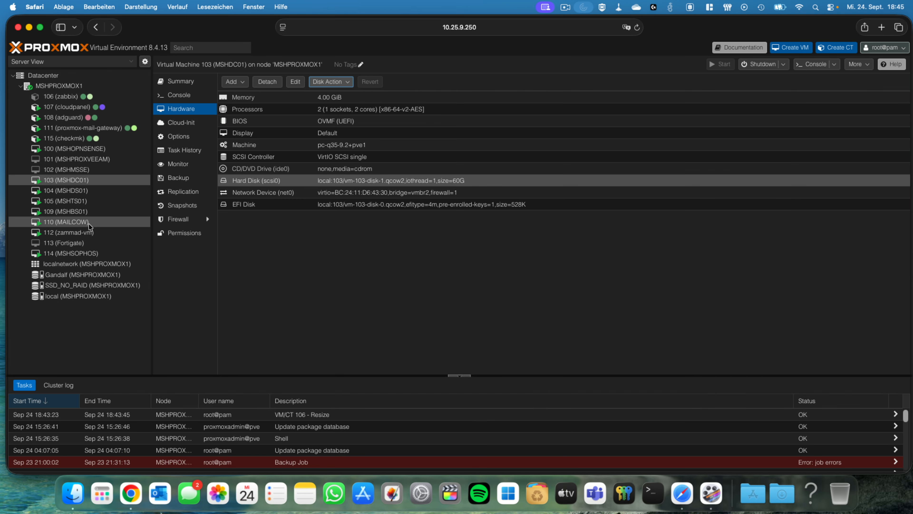
- Examine the hardware configuration of VM 110 (MAILCOW), including its hard disk
click(77, 223)
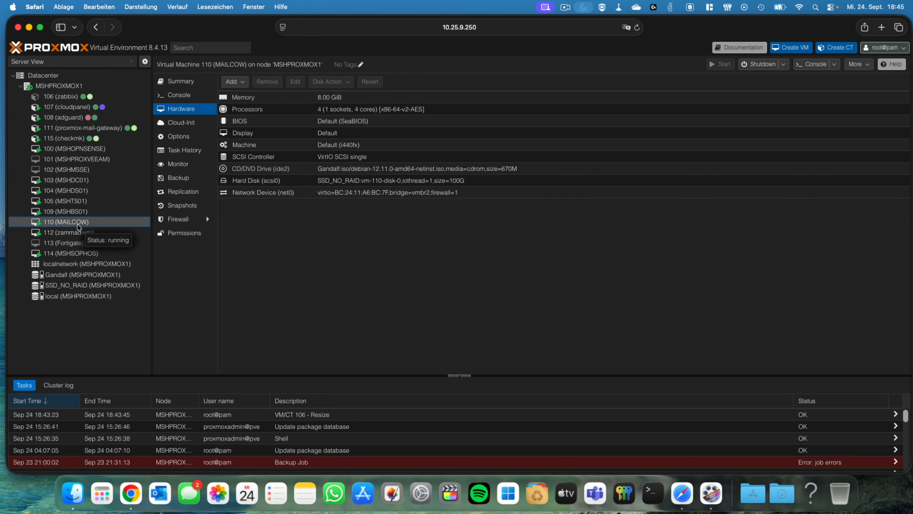
click(429, 306)
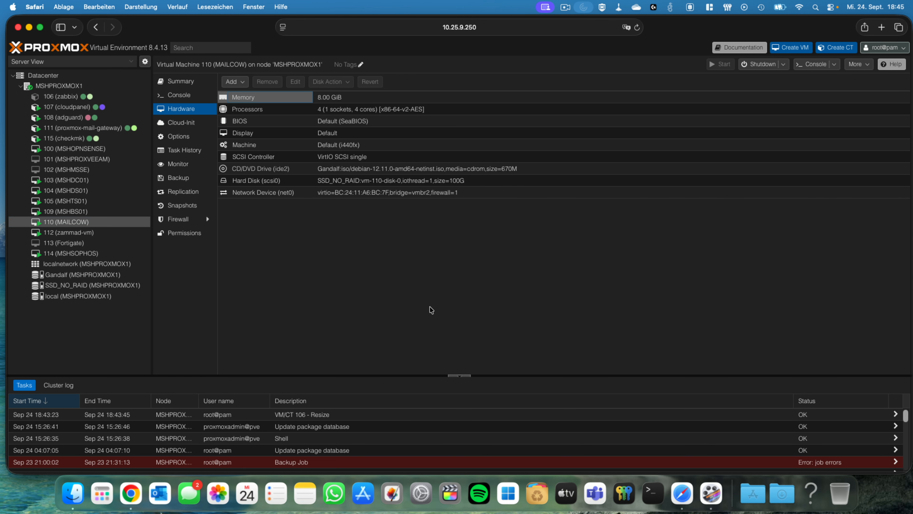